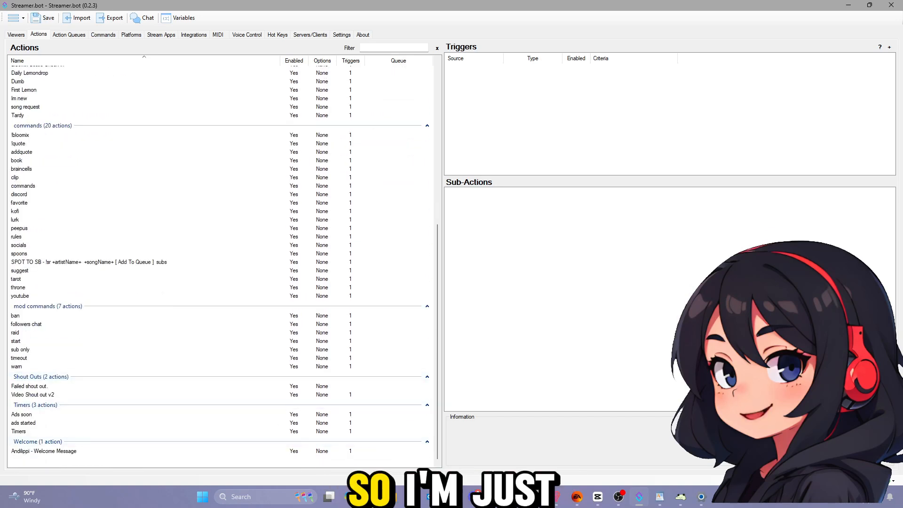
Add a new action named "tutorial timer" to the Timers group and locate it in the actions list.
right_click(68, 414)
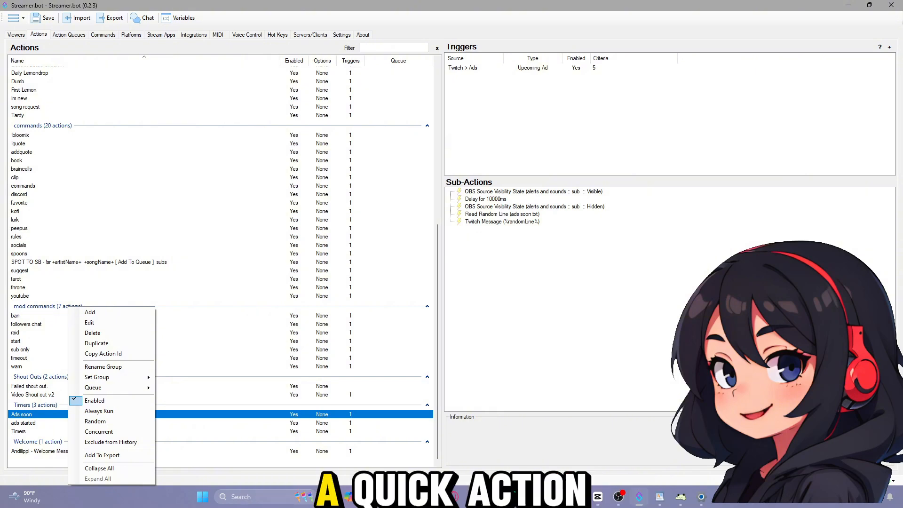
left_click(89, 312)
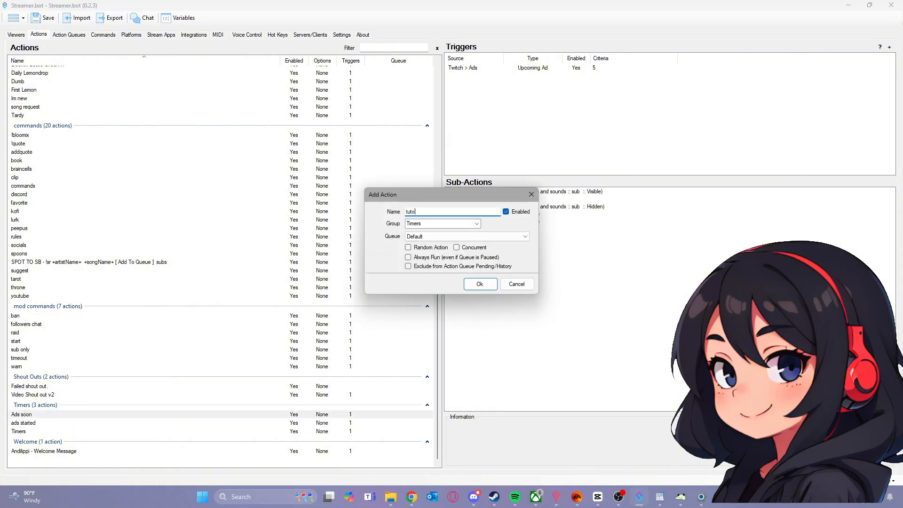
key("Return")
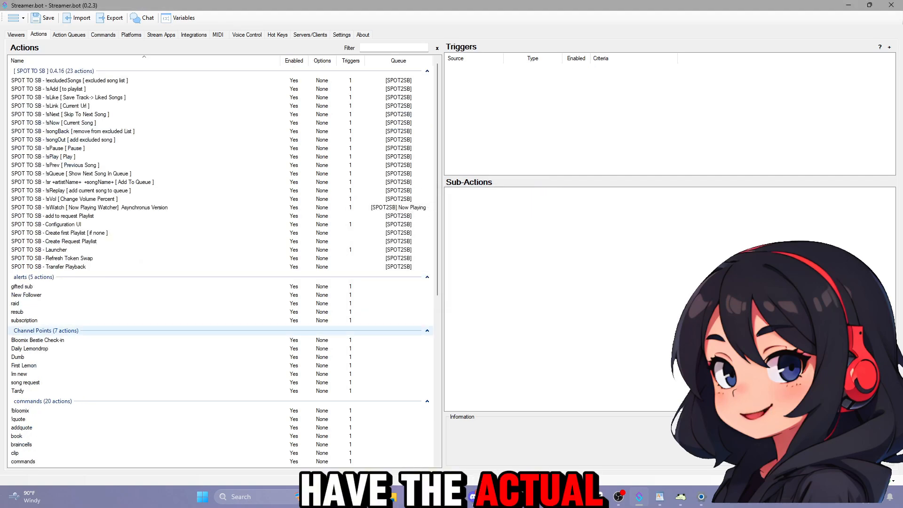
scroll(221, 263, "down", 6)
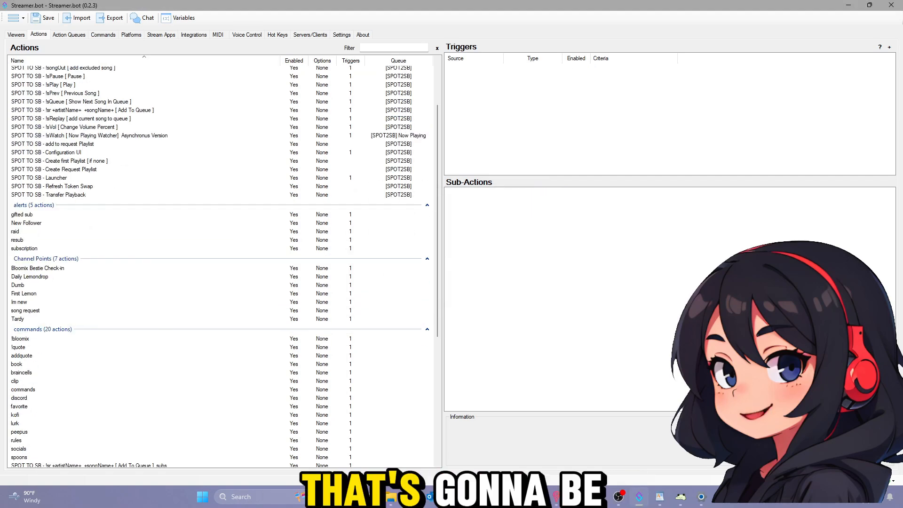
scroll(221, 264, "down", 6)
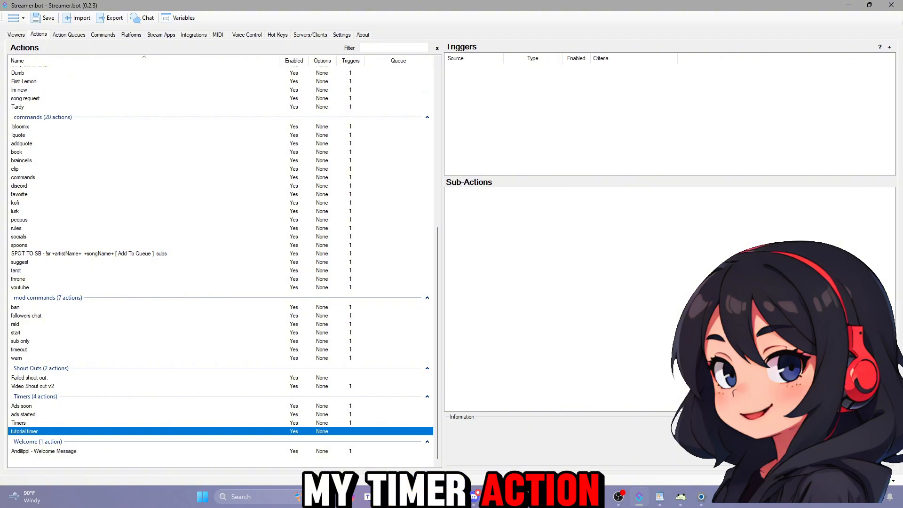
Add a Core Timed Actions trigger to the tutorial timer action and create a new timer named "tutorial timer" for it.
right_click(561, 118)
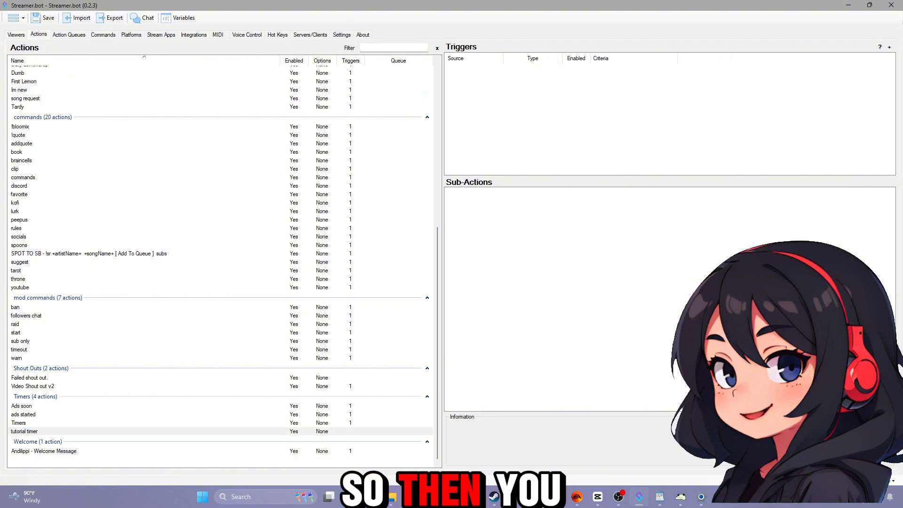
mouse_move(598, 181)
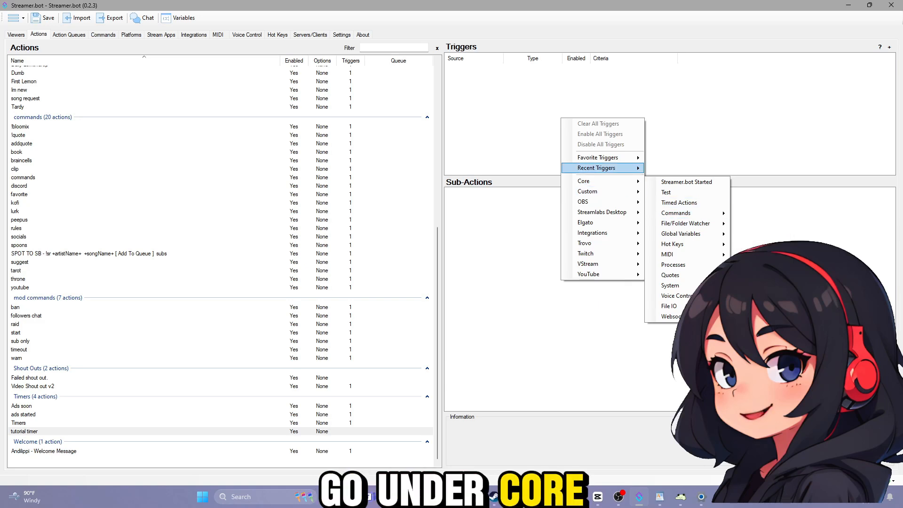
mouse_move(593, 202)
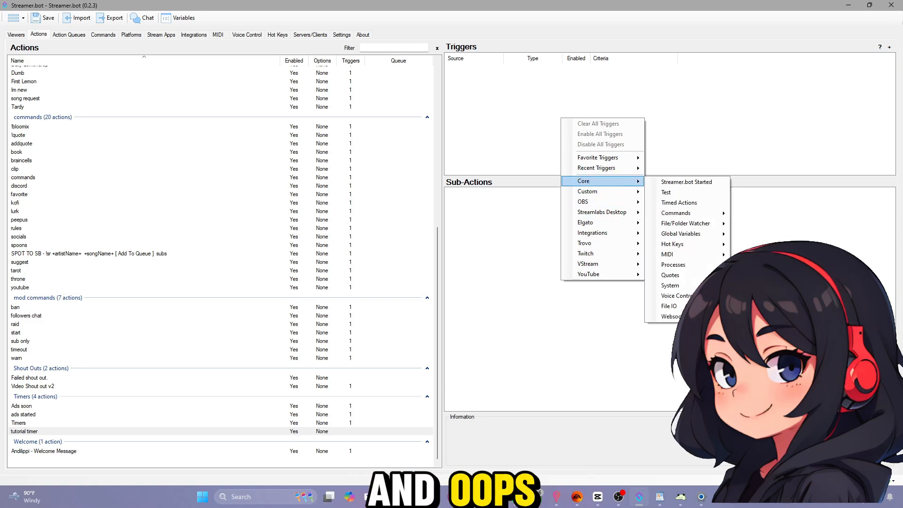
left_click(680, 203)
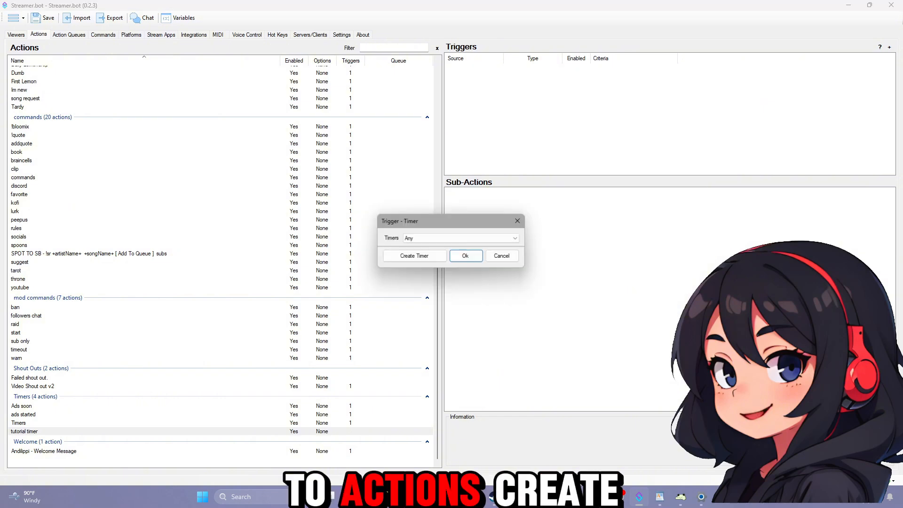
left_click(415, 256)
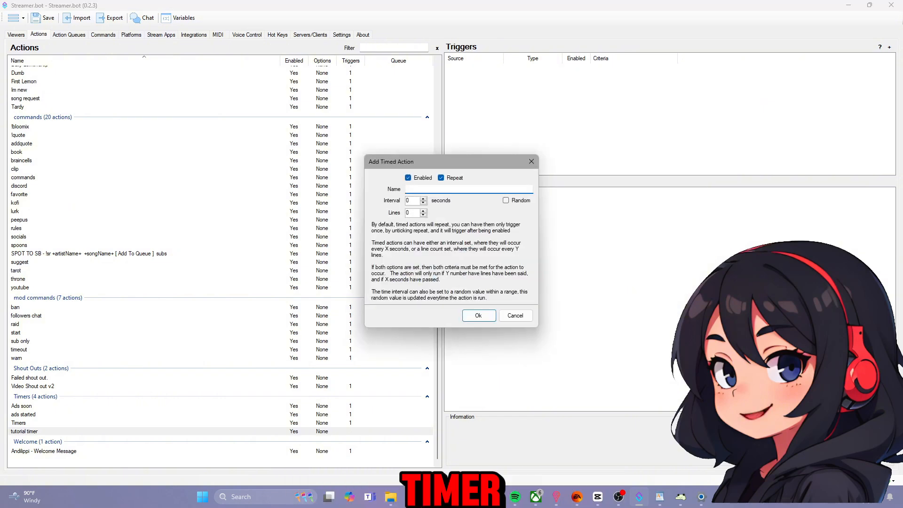
type("tutorial timer")
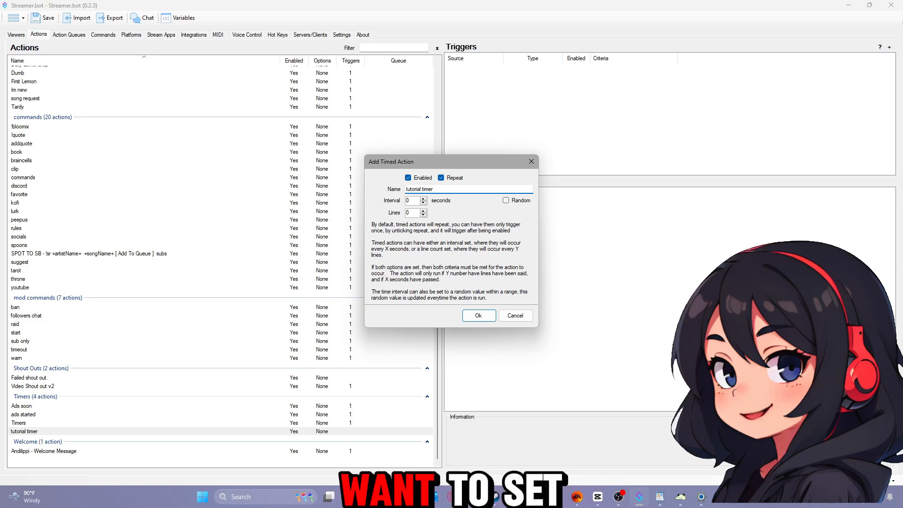
Set the new timer's interval to 900 seconds and save it as the action's trigger.
left_click(410, 201)
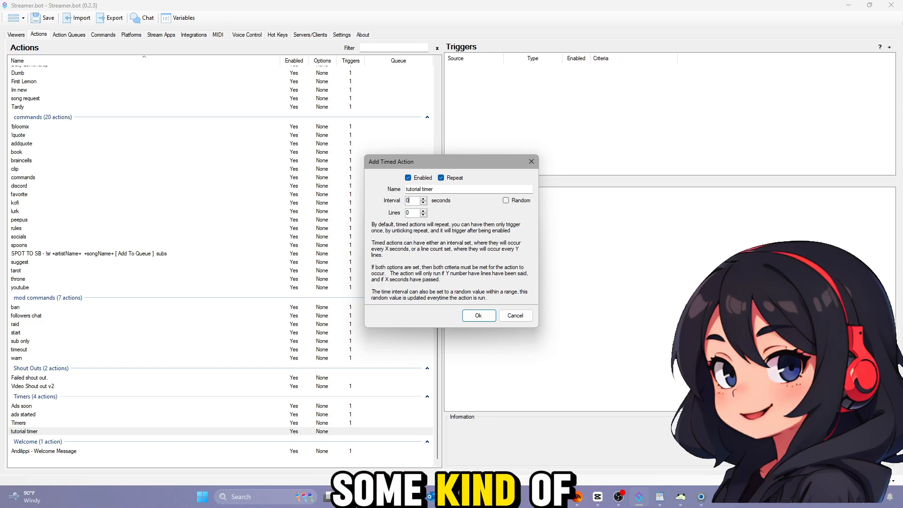
key("BackSpace")
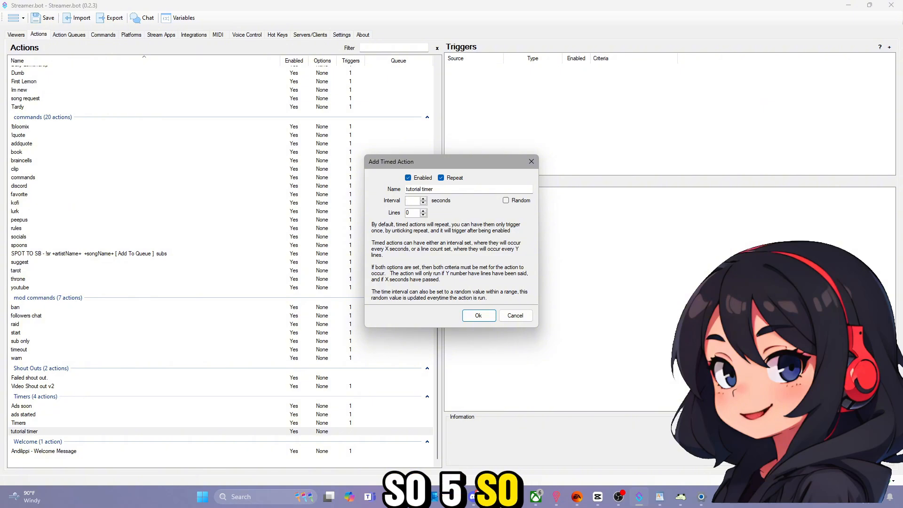
type("900")
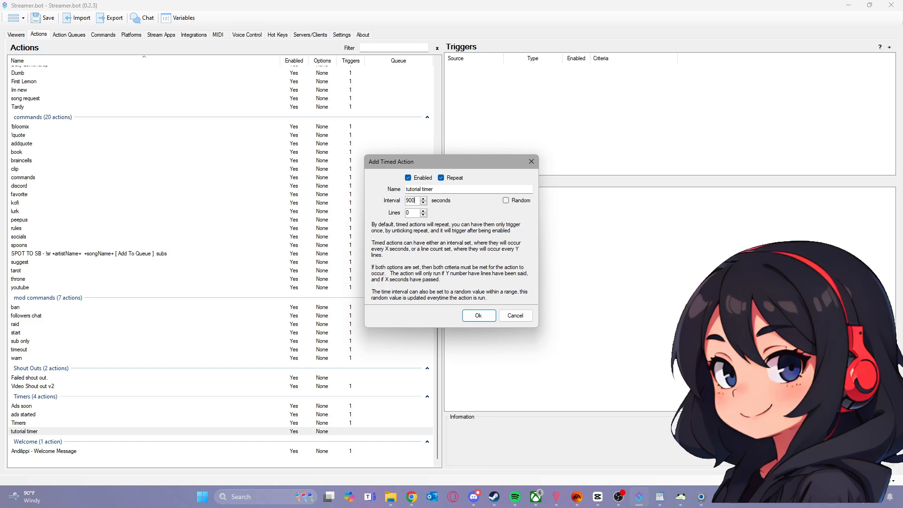
left_click_drag(465, 161, 538, 164)
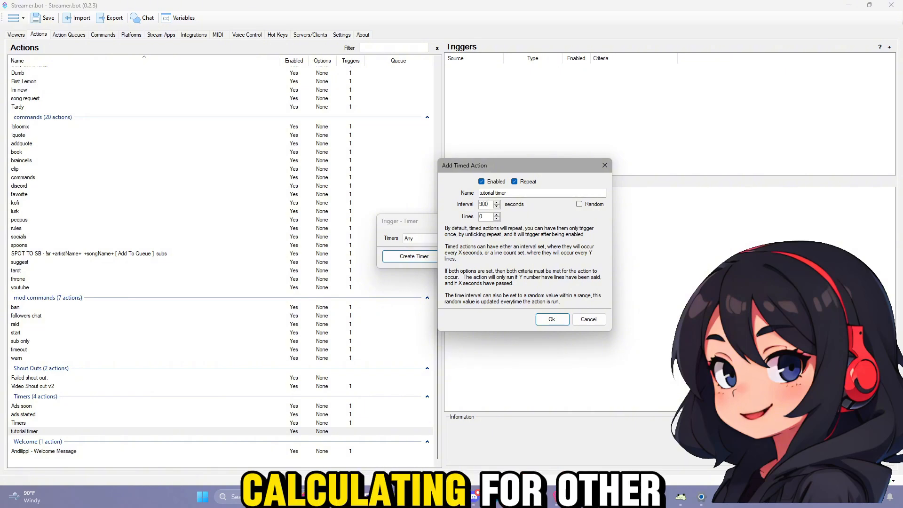
key("Return")
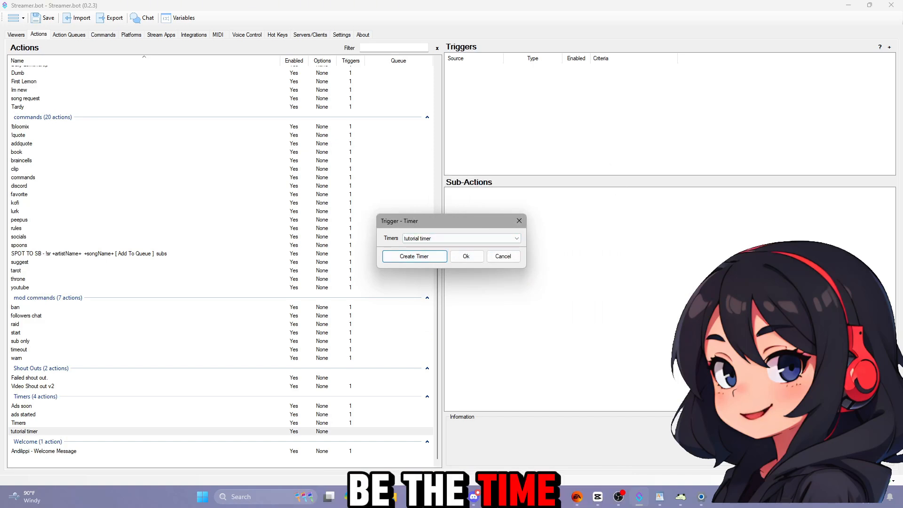
left_click(467, 256)
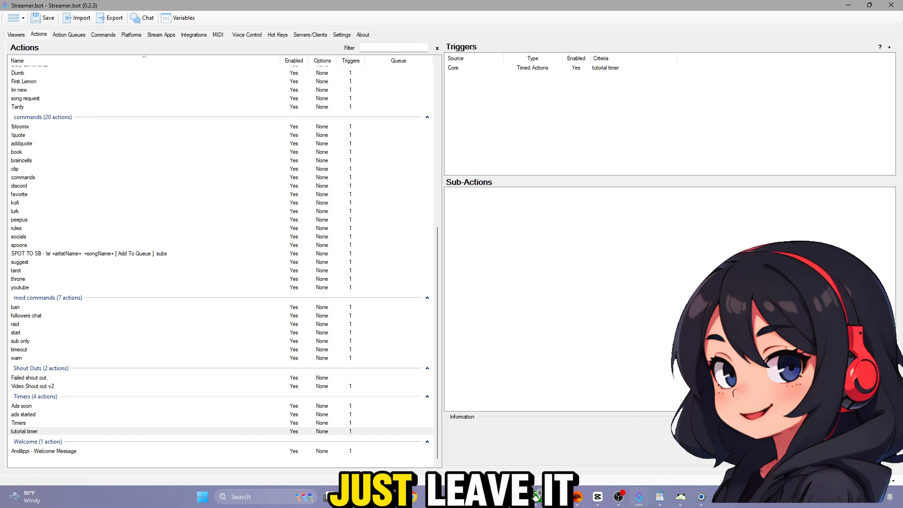
right_click(480, 218)
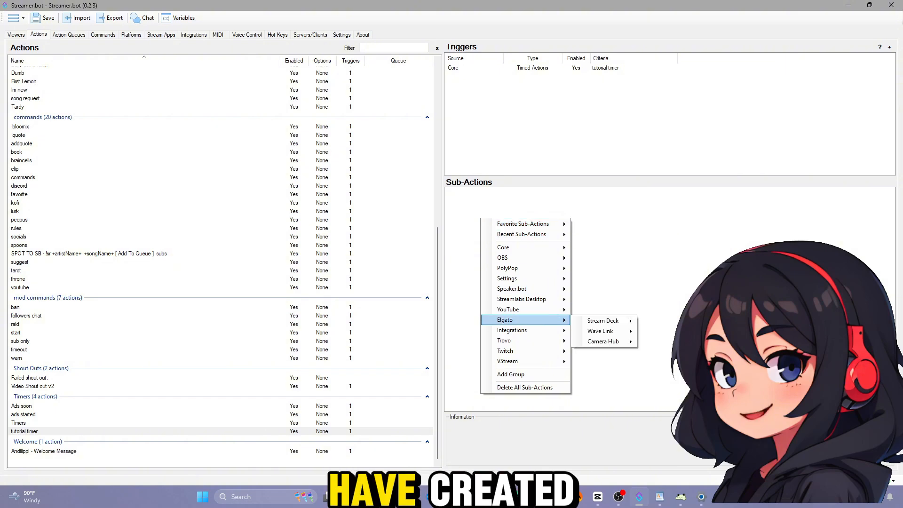
left_click(564, 177)
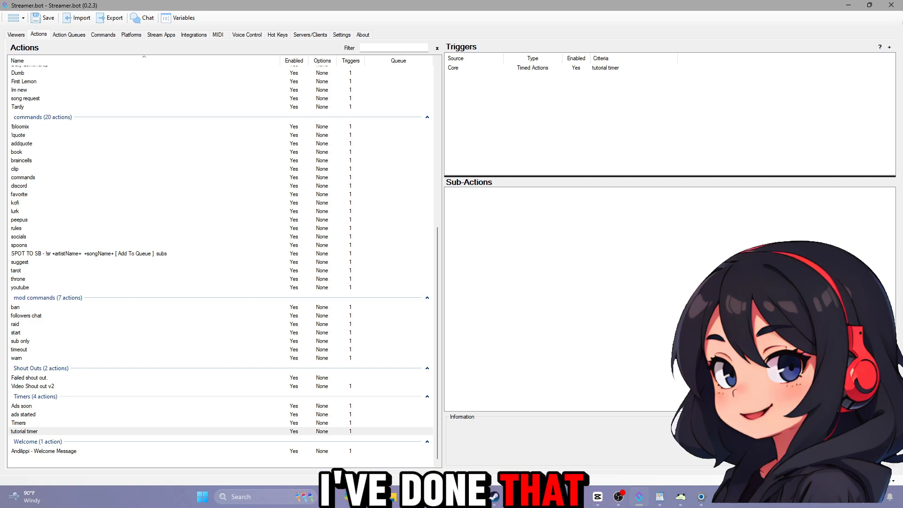
Switch to WordPad, maximize timers.txt and review its list of timer messages.
mouse_move(659, 497)
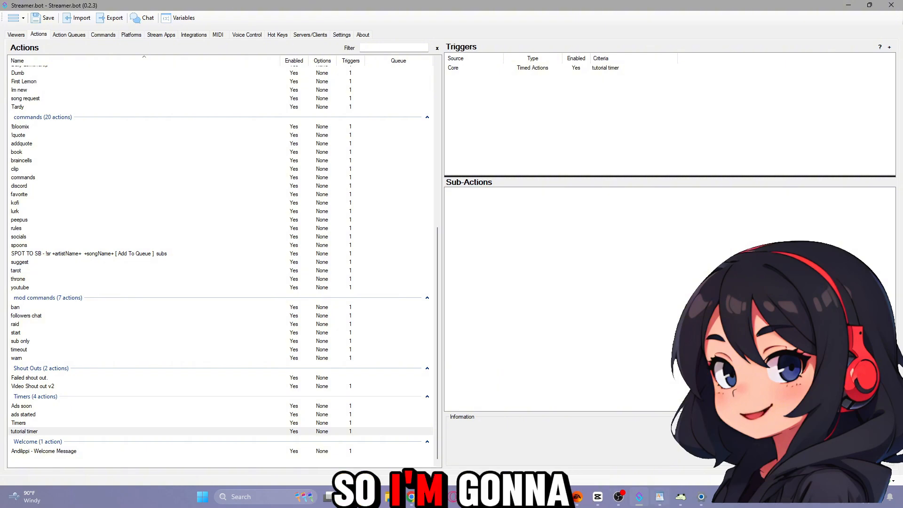
left_click(660, 497)
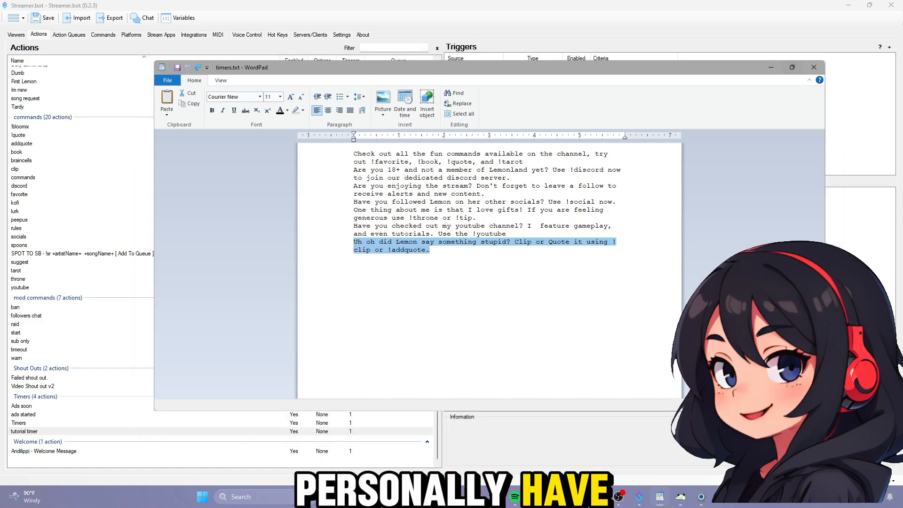
left_click(792, 67)
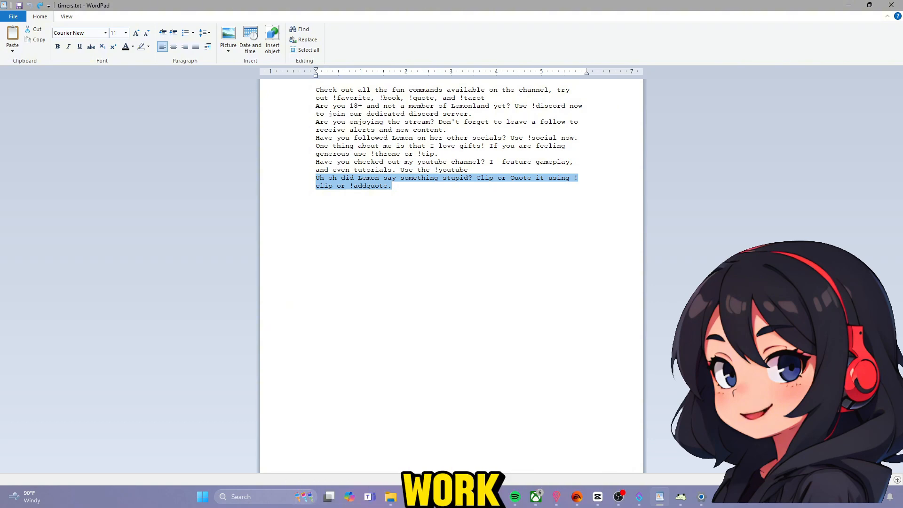
left_click(392, 186)
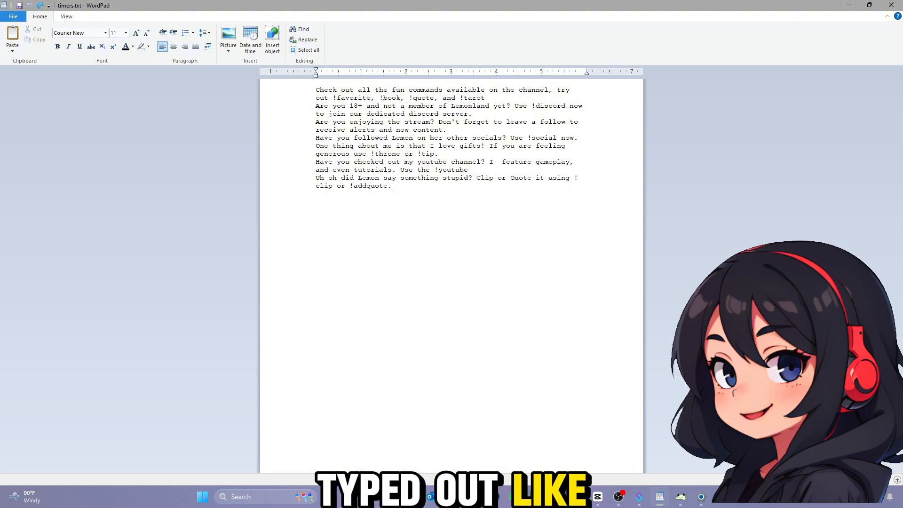
Start saving a copy of timers.txt with Text Document (*.txt) as the file type, and cancel the save.
left_click(13, 17)
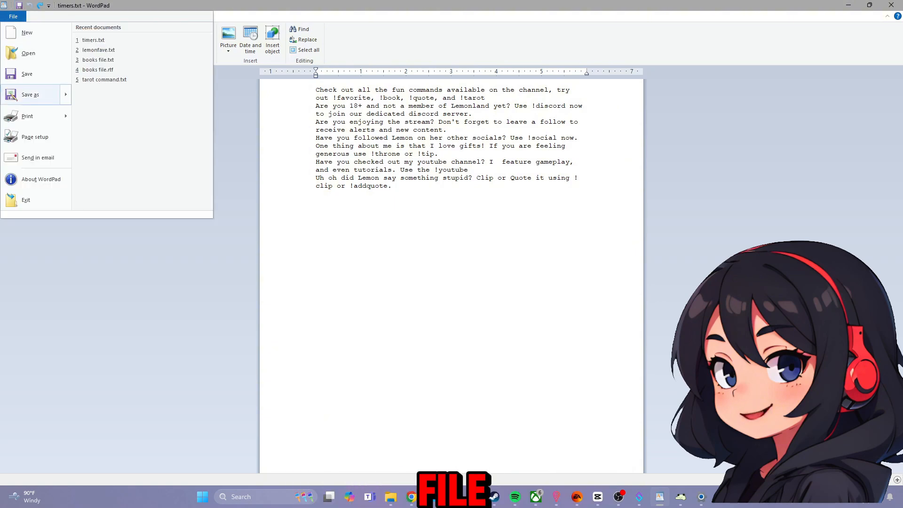
left_click(30, 95)
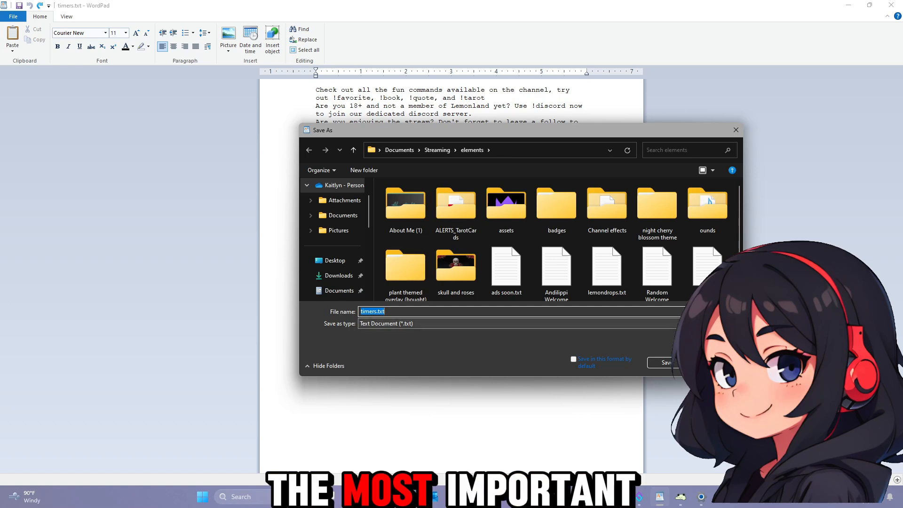
left_click(518, 324)
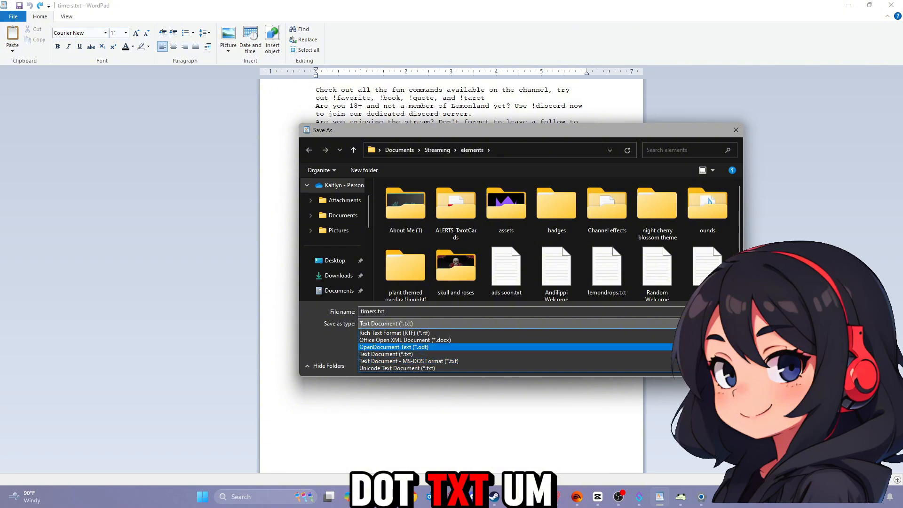
left_click(423, 354)
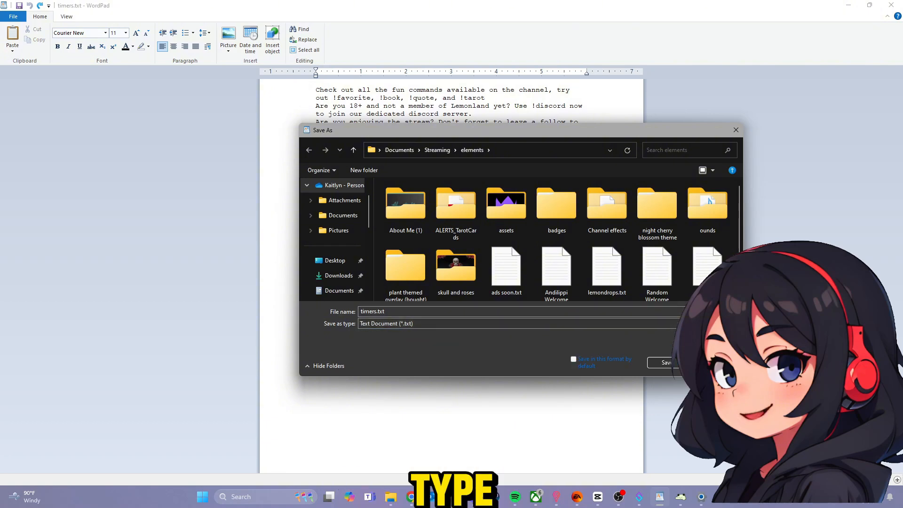
key("Escape")
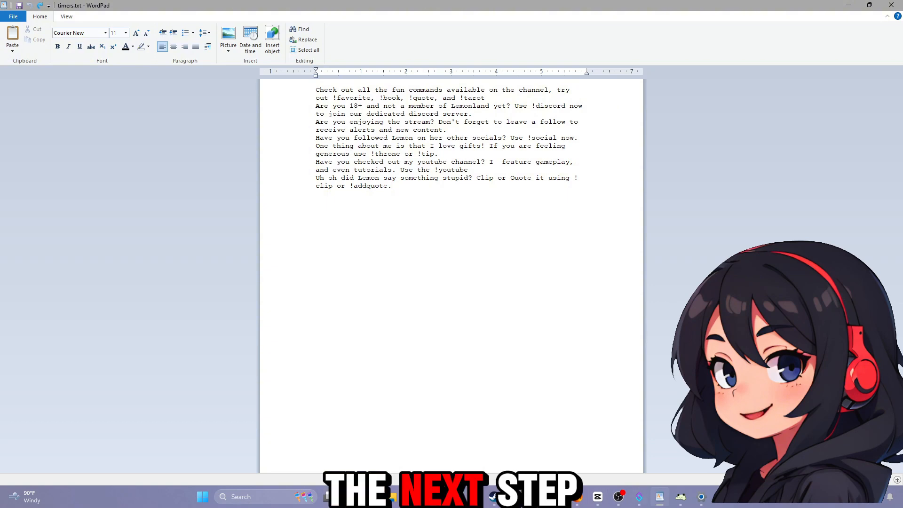
Switch to Streamer.bot and start adding a Core File IO sub-action that reads a random line from a file to the tutorial timer action.
left_click(639, 497)
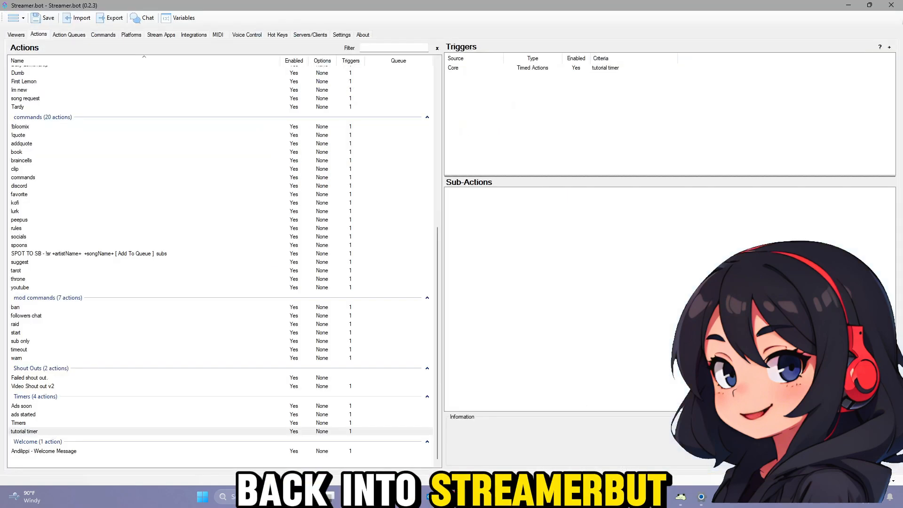
right_click(472, 202)
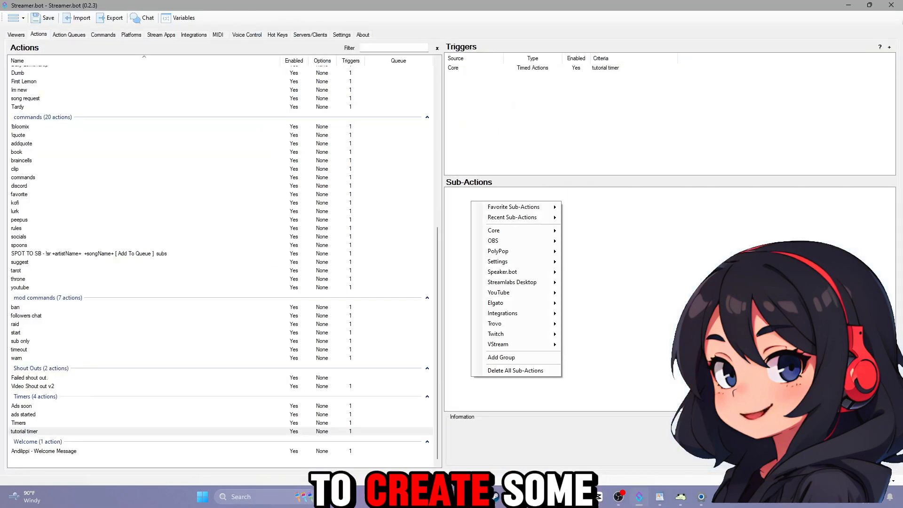
mouse_move(494, 230)
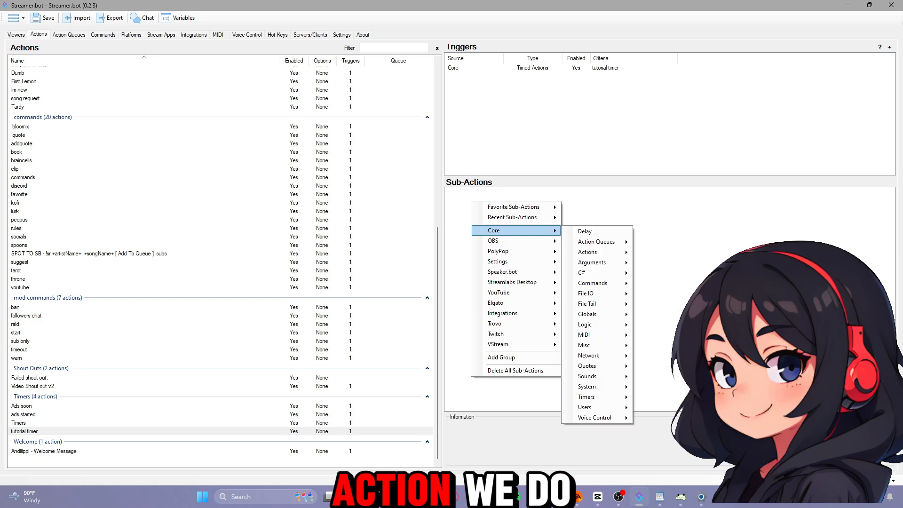
mouse_move(593, 293)
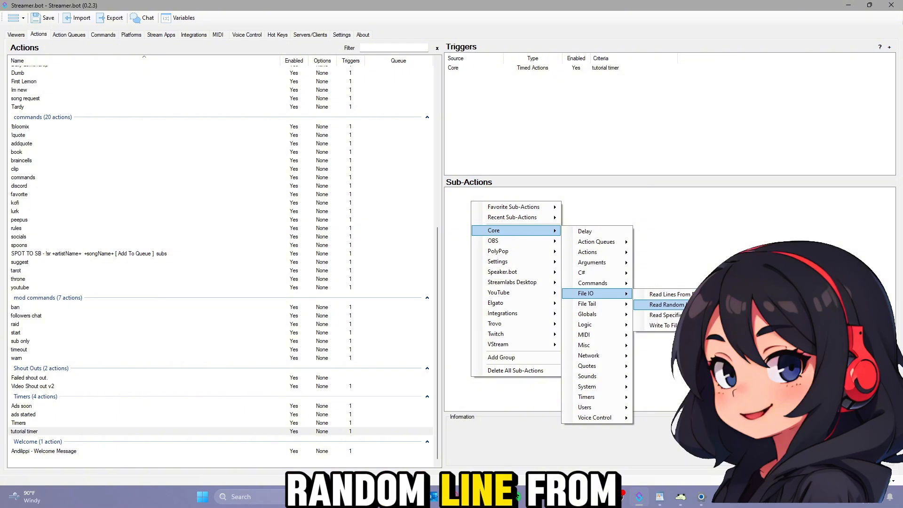
left_click(667, 304)
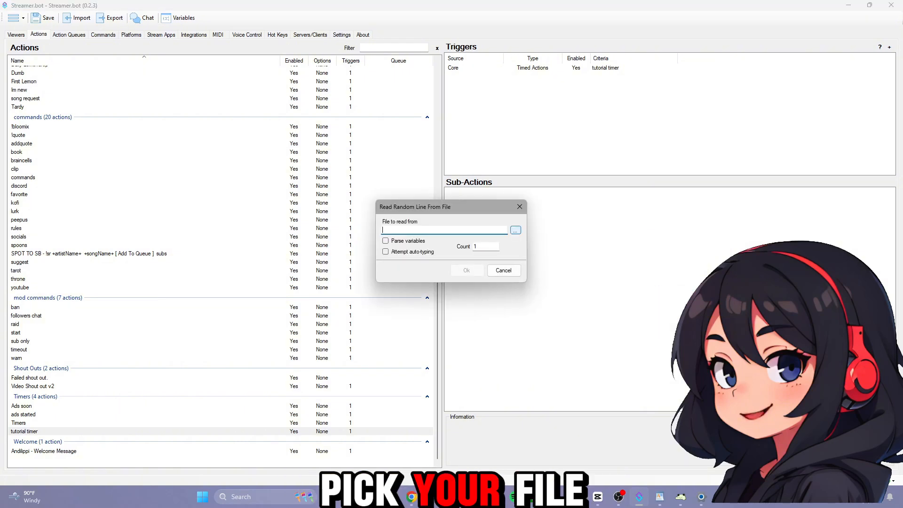
Choose timers.txt from Documents > Streaming > elements as the file to read from and save the sub-action.
left_click(515, 230)
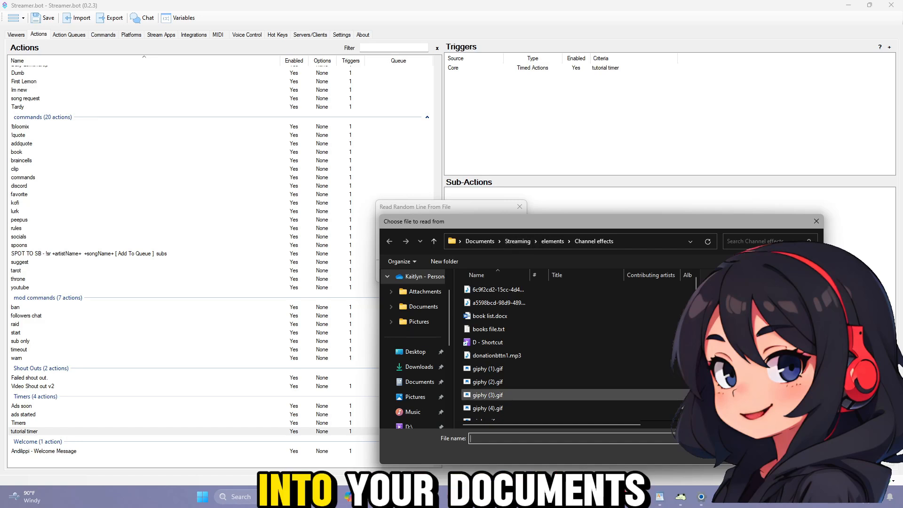
scroll(517, 348, "down", 4)
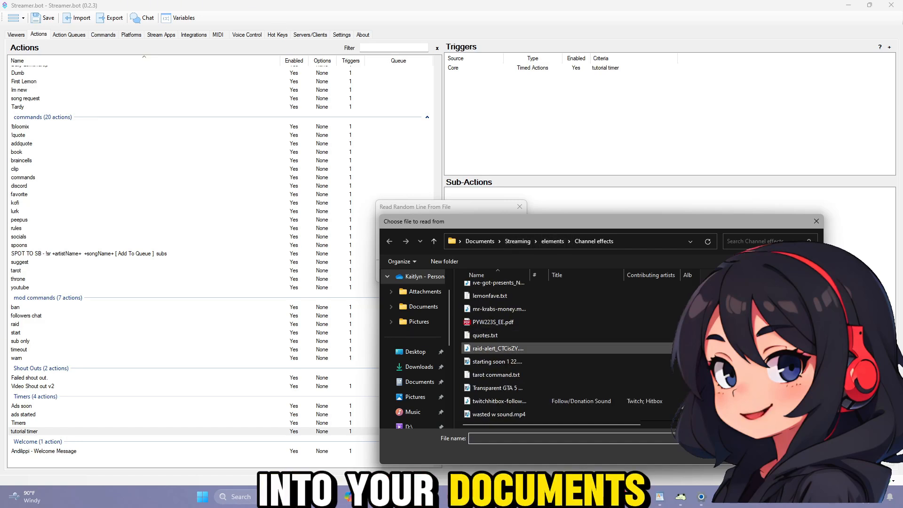
left_click(486, 400)
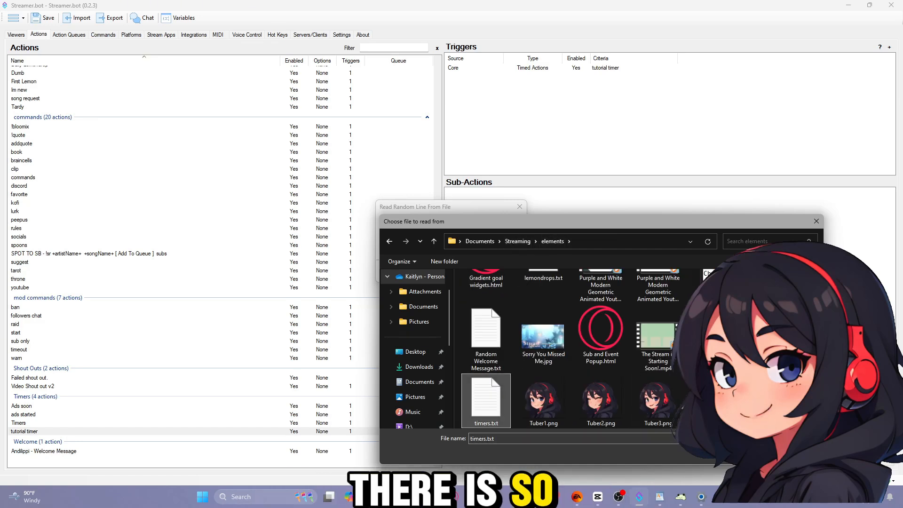
key("Return")
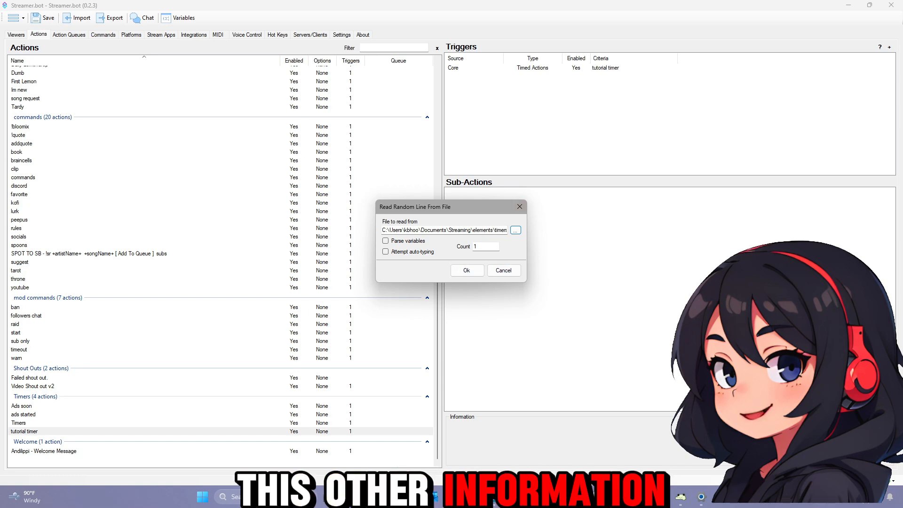
key("Return")
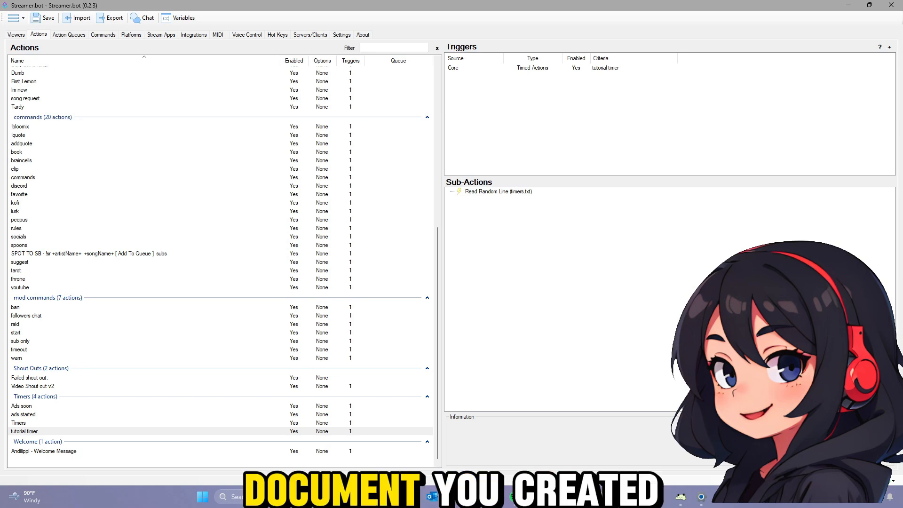
Add a Twitch Chat sub-action that sends a message to the channel, with Broadcaster as the preferred account.
right_click(471, 201)
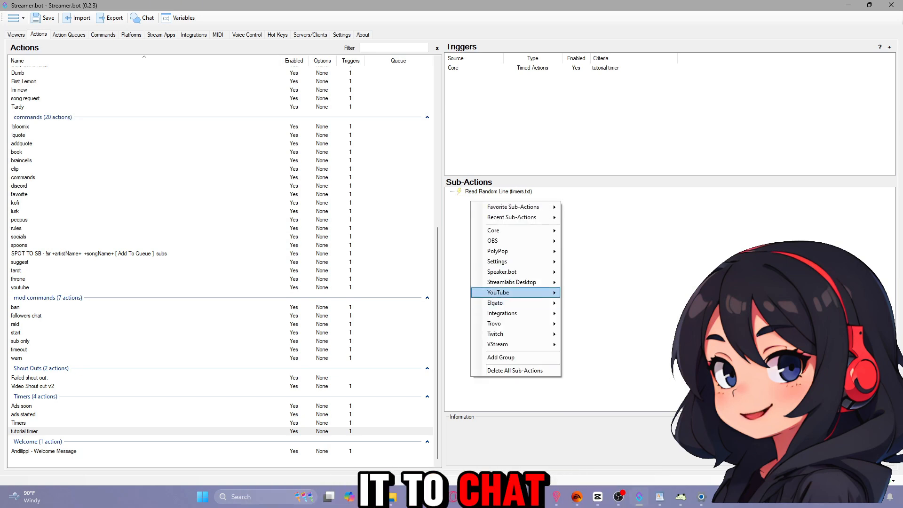
mouse_move(495, 334)
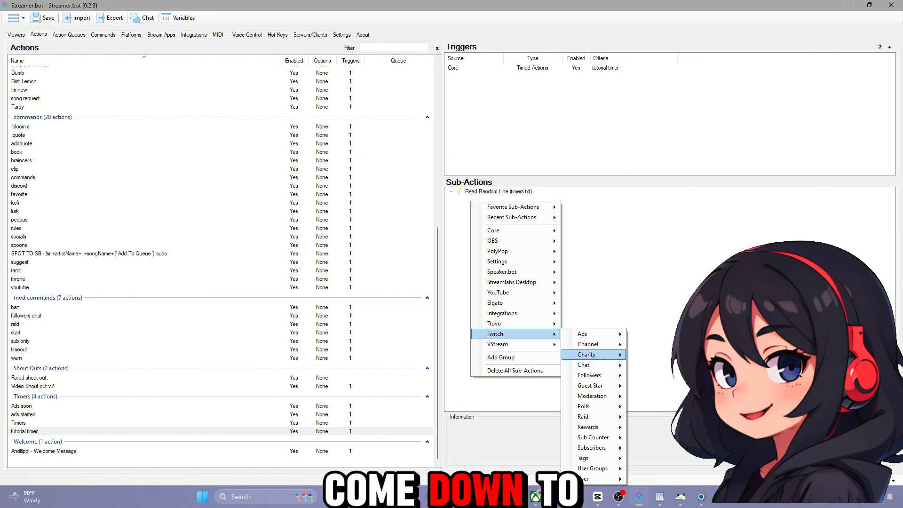
mouse_move(583, 365)
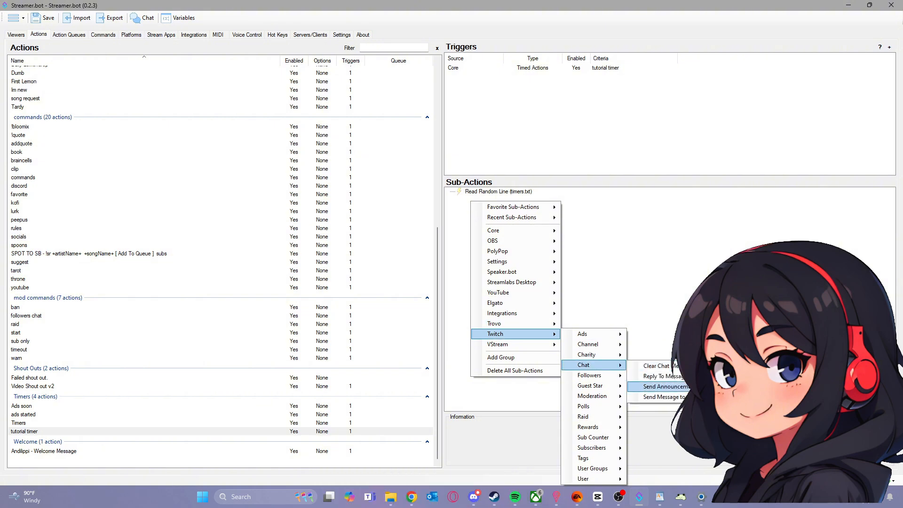
left_click(651, 396)
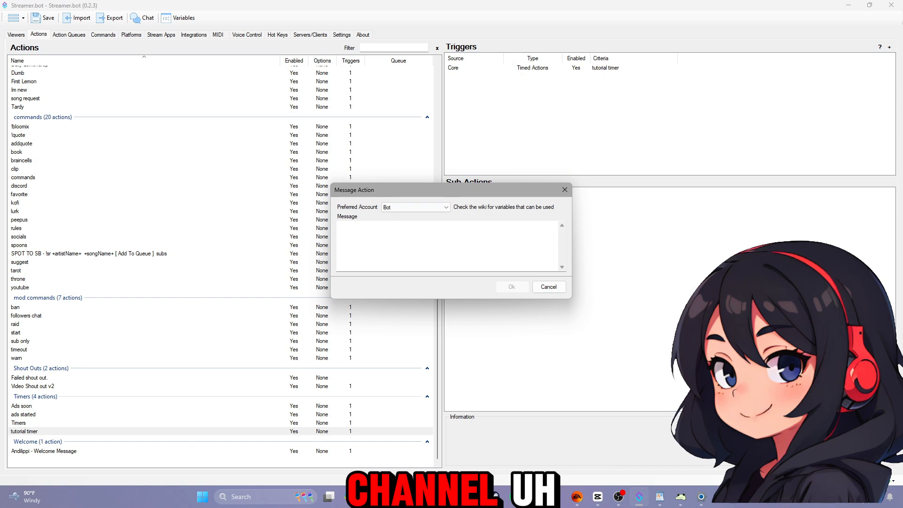
left_click(416, 207)
left_click(409, 222)
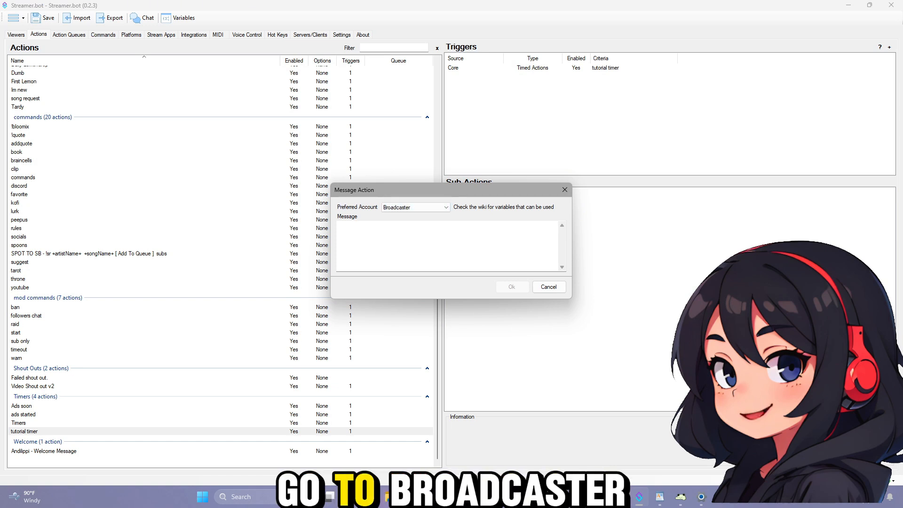
left_click(416, 207)
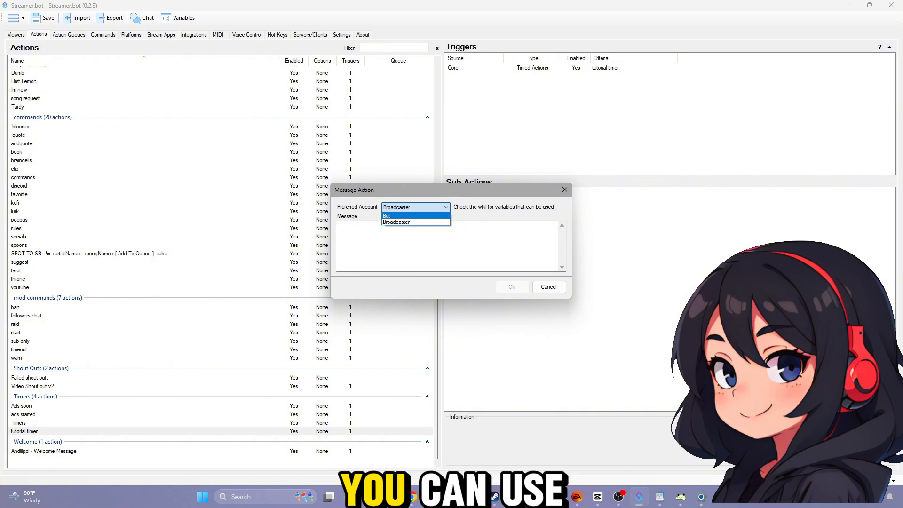
left_click(416, 223)
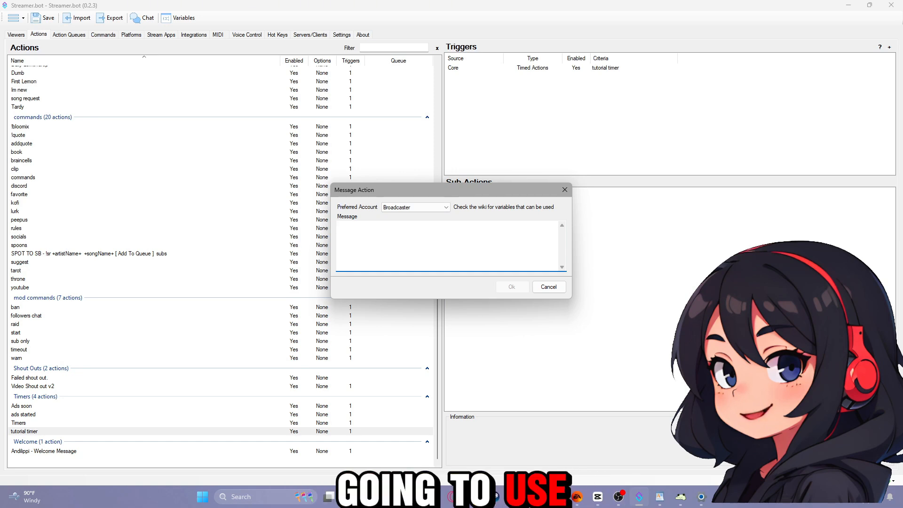
Enter %randomLine% as the Twitch message text and save the sub-action.
type("%rando")
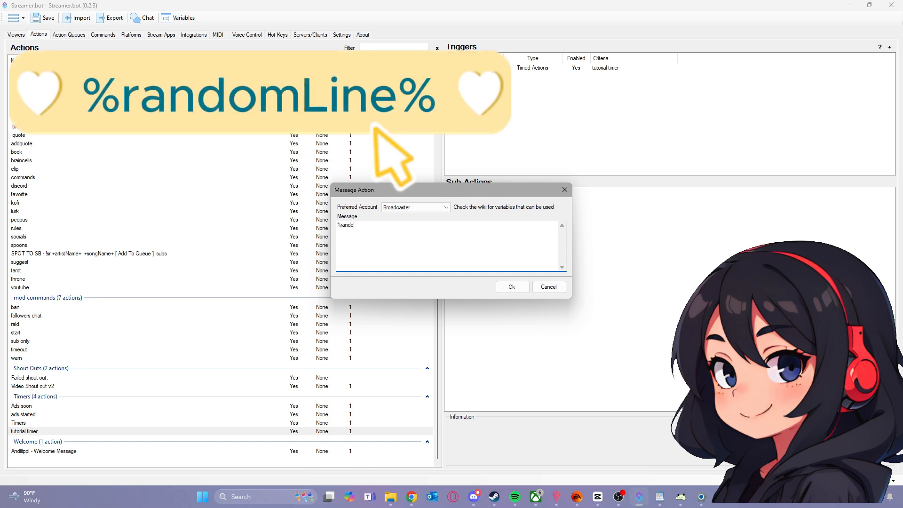
type("mLine%")
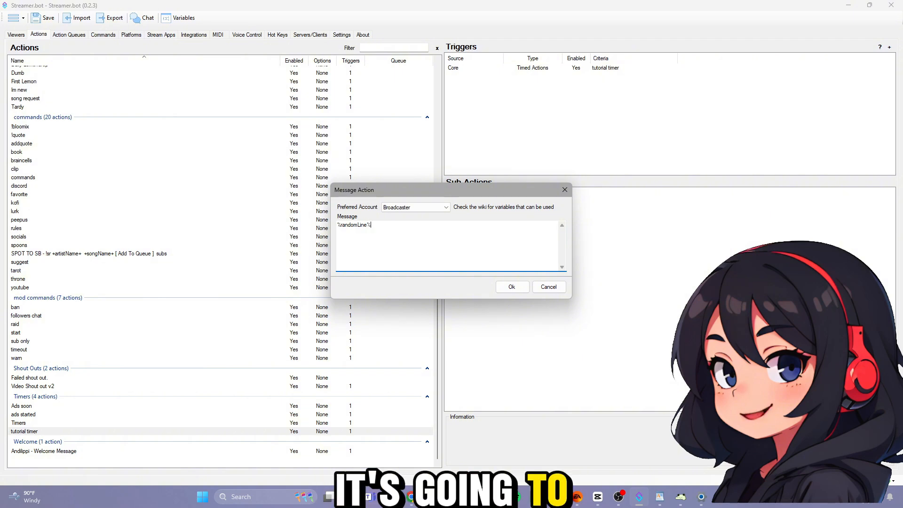
left_click_drag(443, 190, 571, 270)
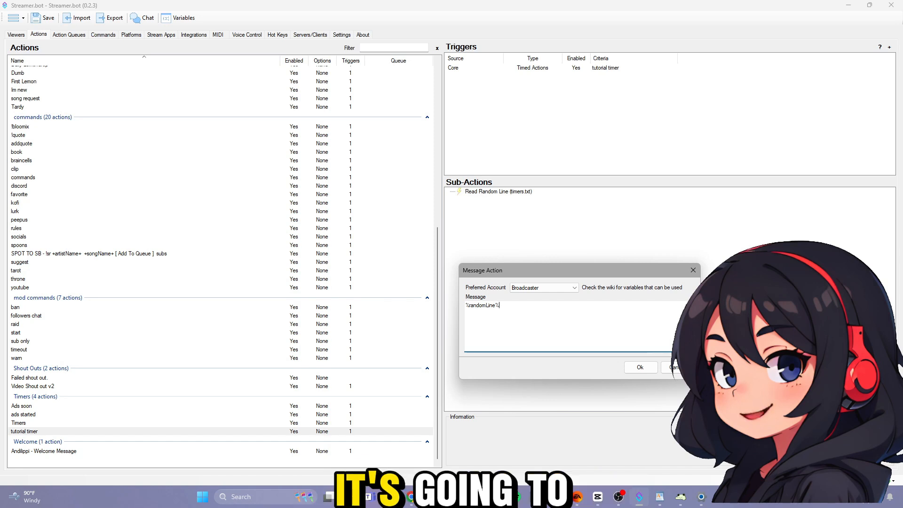
left_click(640, 367)
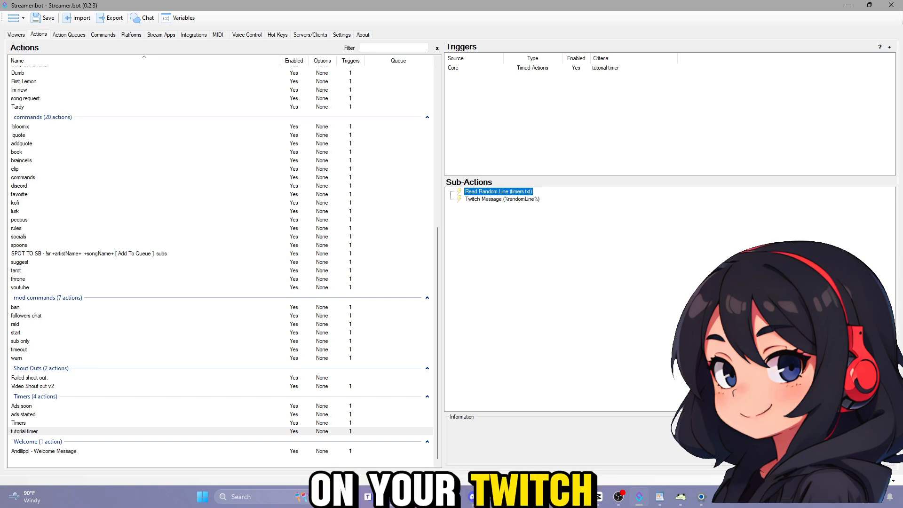
Test the tutorial timer trigger and switch to Twitch Stream Manager in Chrome to check the chat.
left_click(412, 497)
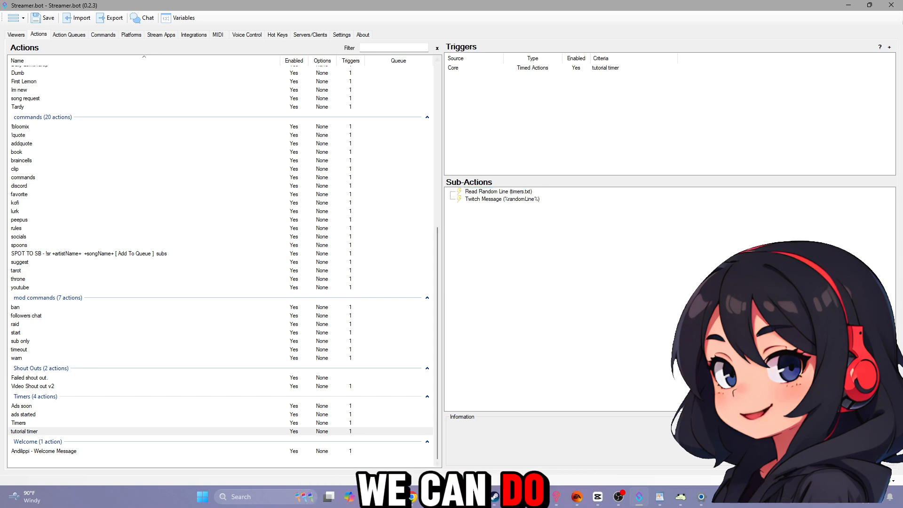
left_click(539, 67)
right_click(540, 68)
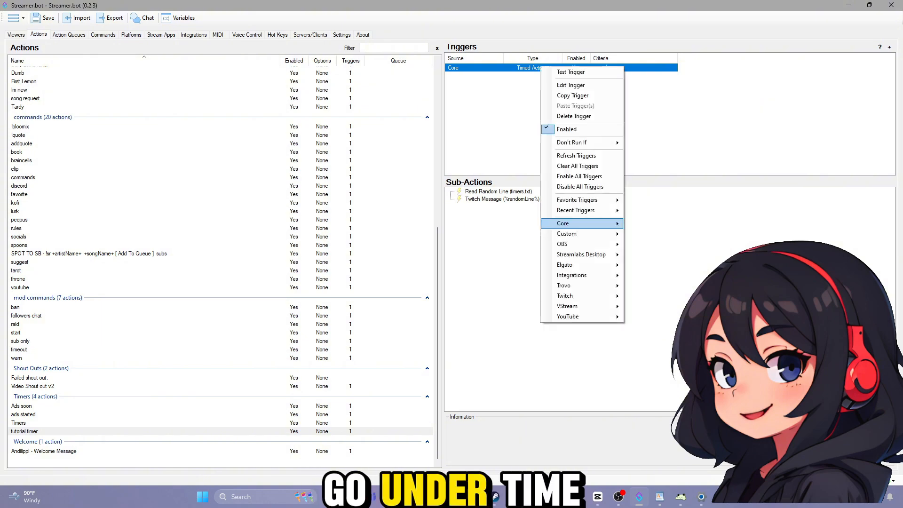
left_click(571, 73)
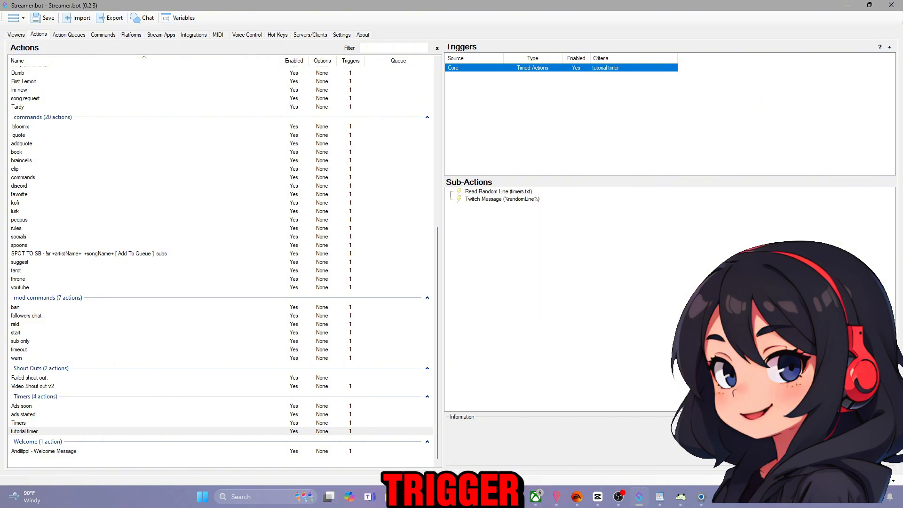
left_click(412, 497)
left_click(567, 449)
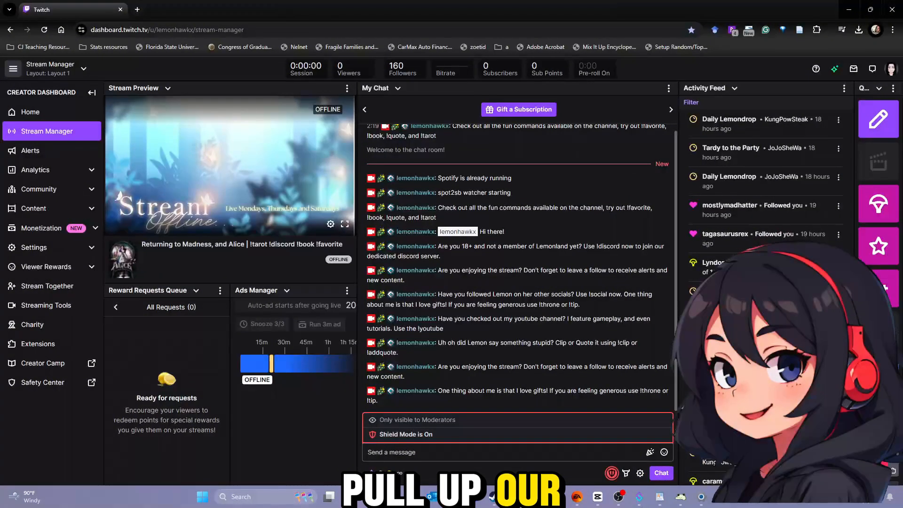